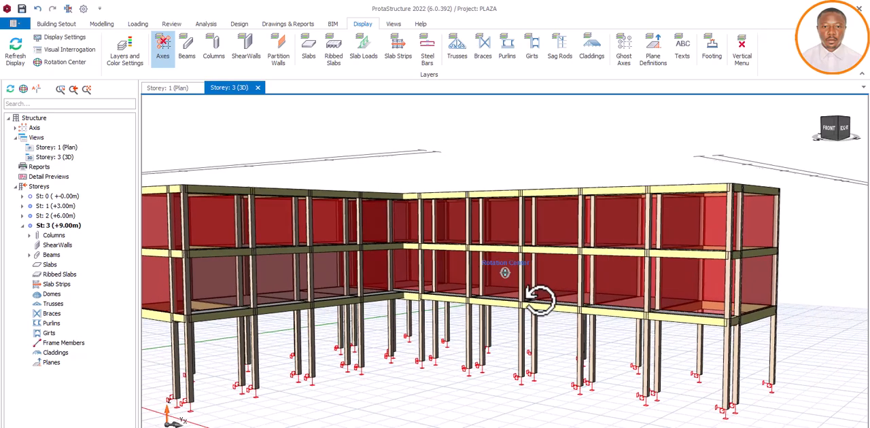
Step: Examine the L-shaped three-storey frame in 3D, focusing on the beams and columns around its inner corner
{"action": "middle_click_drag", "start_coordinate": [537, 299], "coordinate": [534, 299]}
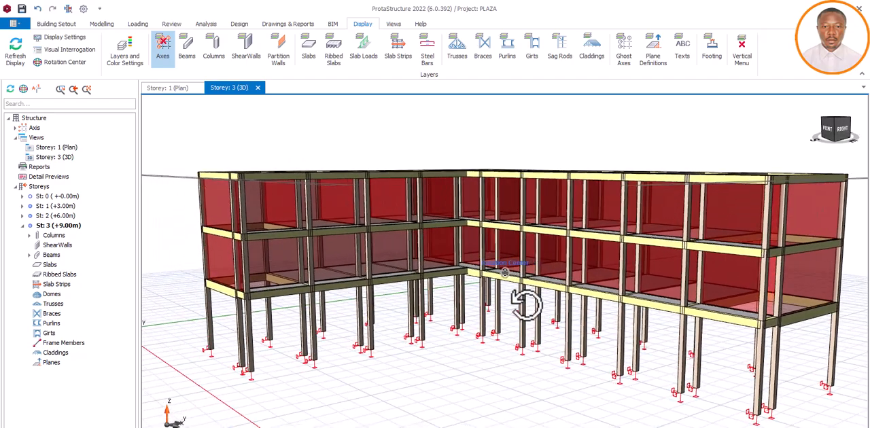
{"action": "mouse_move", "coordinate": [529, 304]}
{"action": "middle_mouse_down"}
{"action": "mouse_move", "coordinate": [529, 294]}
{"action": "mouse_move", "coordinate": [529, 314]}
{"action": "middle_mouse_up"}
{"action": "scroll", "coordinate": [305, 314], "scroll_direction": "down", "scroll_amount": 3}
{"action": "scroll", "coordinate": [404, 287], "scroll_direction": "up", "scroll_amount": 5}
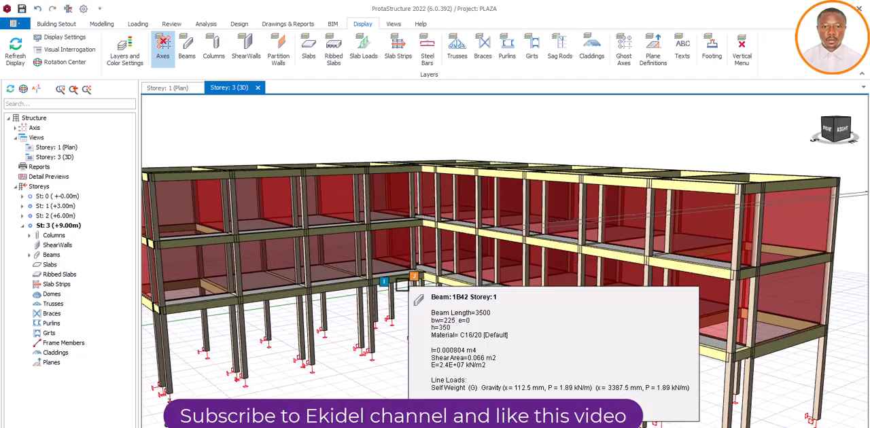
{"action": "middle_click_drag", "start_coordinate": [501, 319], "coordinate": [507, 313]}
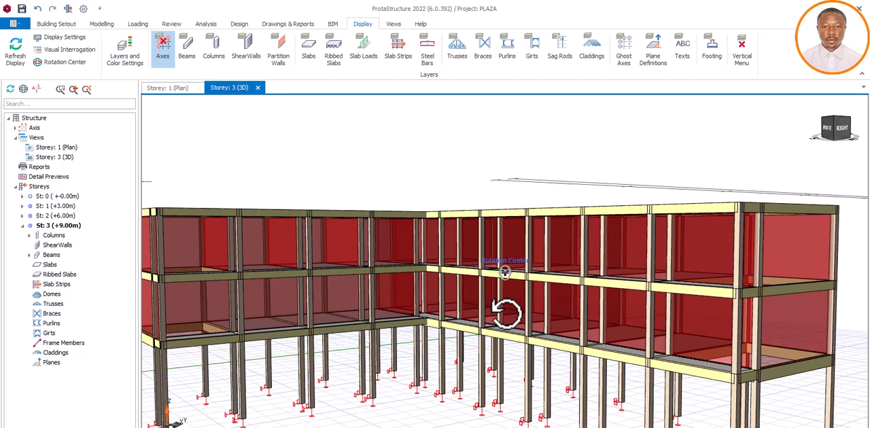
{"action": "right_click", "coordinate": [486, 309]}
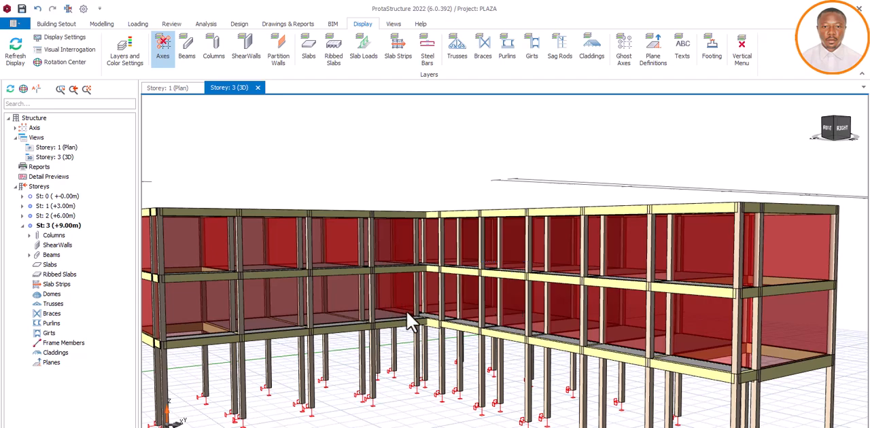
{"action": "left_click", "coordinate": [470, 181]}
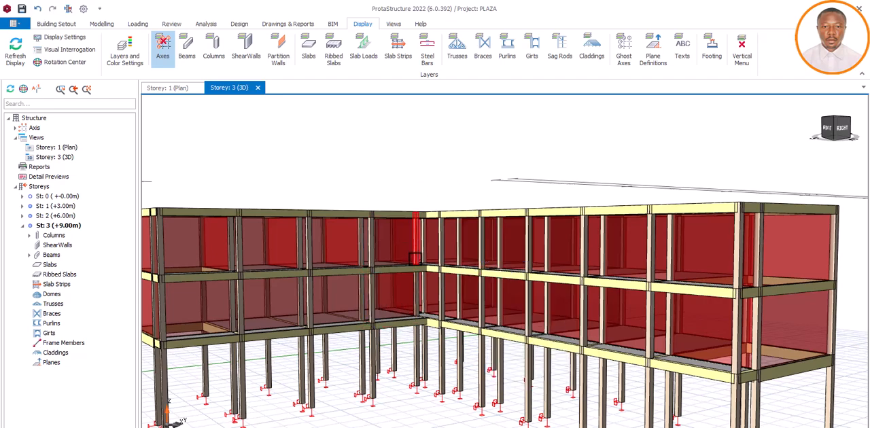
{"action": "mouse_move", "coordinate": [417, 271]}
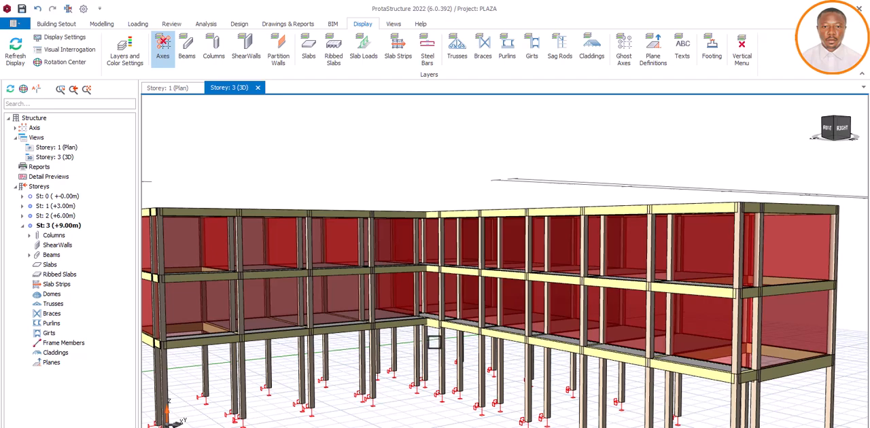
{"action": "scroll", "coordinate": [434, 342], "scroll_direction": "down", "scroll_amount": 2}
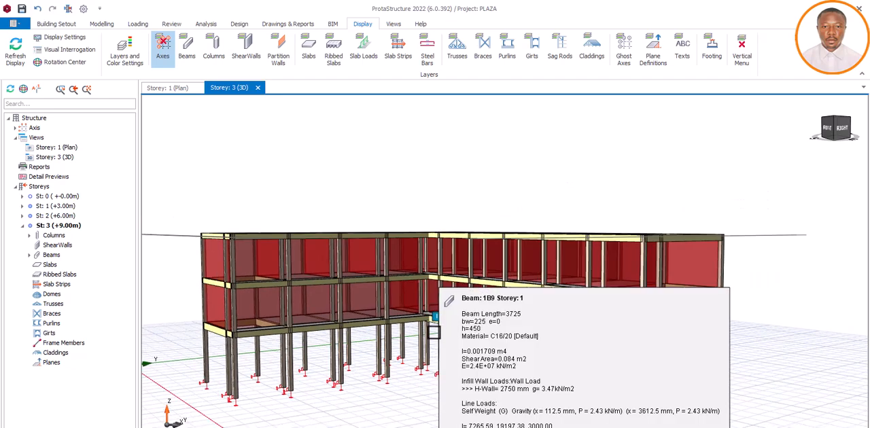
{"action": "scroll", "coordinate": [413, 346], "scroll_direction": "up", "scroll_amount": 2}
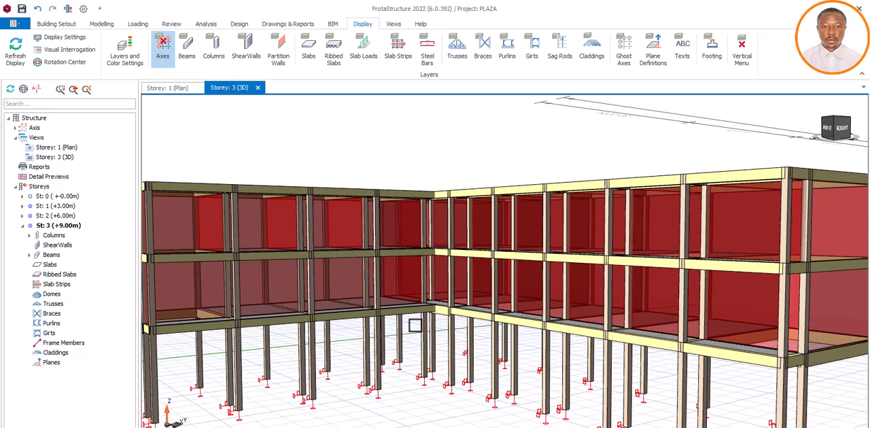
{"action": "scroll", "coordinate": [414, 326], "scroll_direction": "down", "scroll_amount": 1}
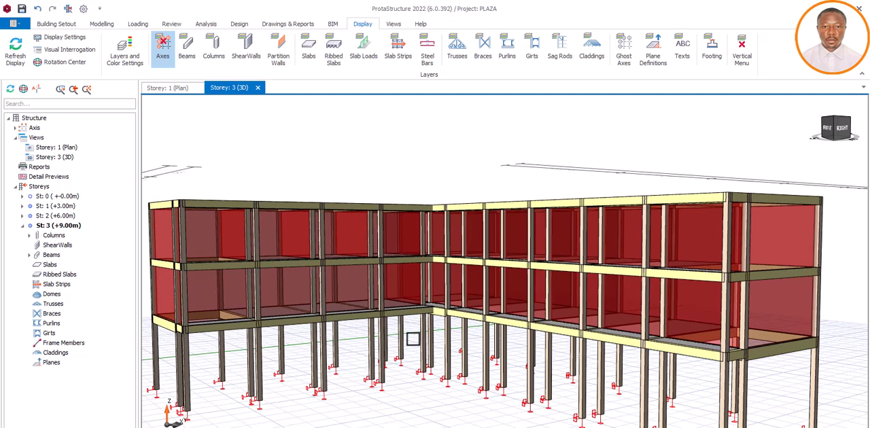
{"action": "scroll", "coordinate": [413, 338], "scroll_direction": "up", "scroll_amount": 1}
{"action": "scroll", "coordinate": [417, 336], "scroll_direction": "down", "scroll_amount": 1}
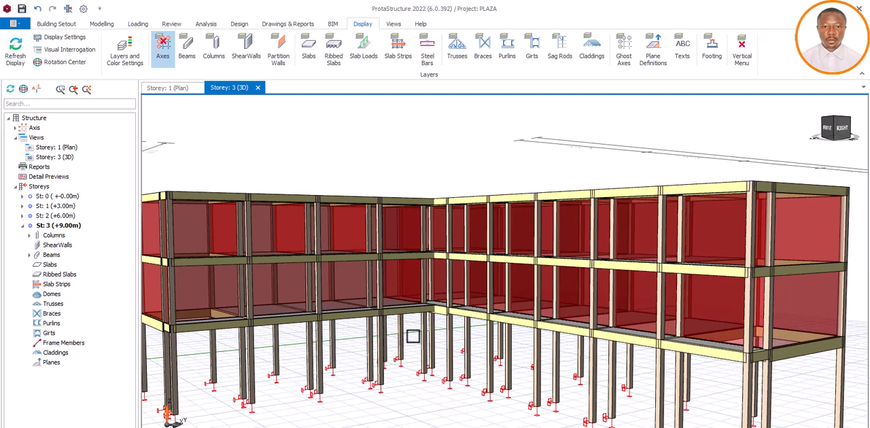
{"action": "scroll", "coordinate": [412, 335], "scroll_direction": "down", "scroll_amount": 1}
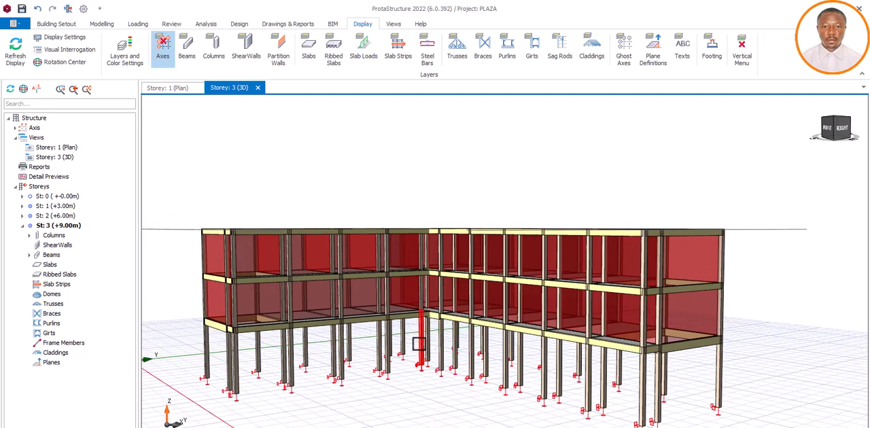
{"action": "middle_click_drag", "start_coordinate": [433, 340], "coordinate": [443, 349]}
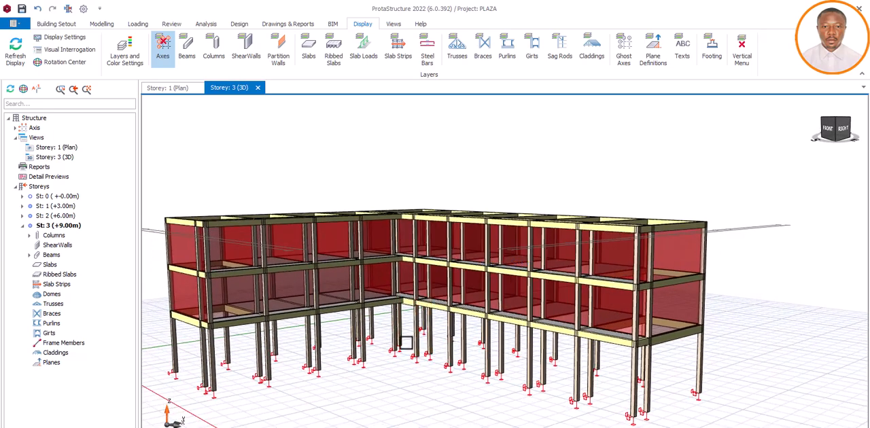
{"action": "scroll", "coordinate": [408, 345], "scroll_direction": "up", "scroll_amount": 2}
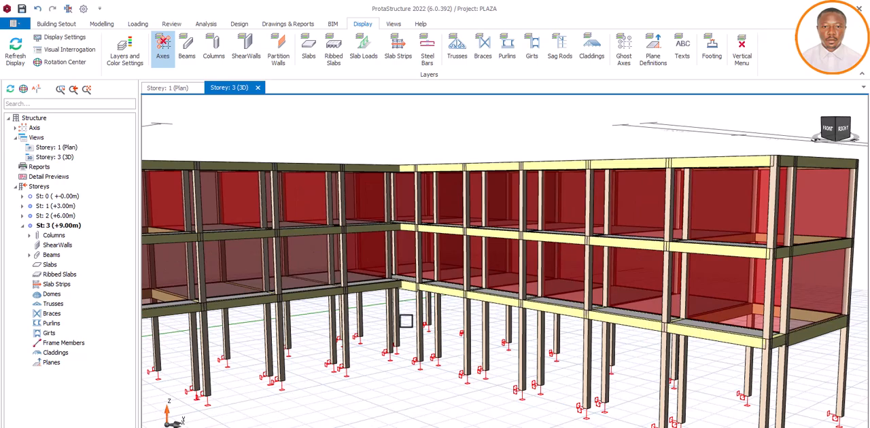
{"action": "scroll", "coordinate": [406, 321], "scroll_direction": "down", "scroll_amount": 3}
{"action": "middle_click_drag", "start_coordinate": [442, 343], "coordinate": [442, 334]}
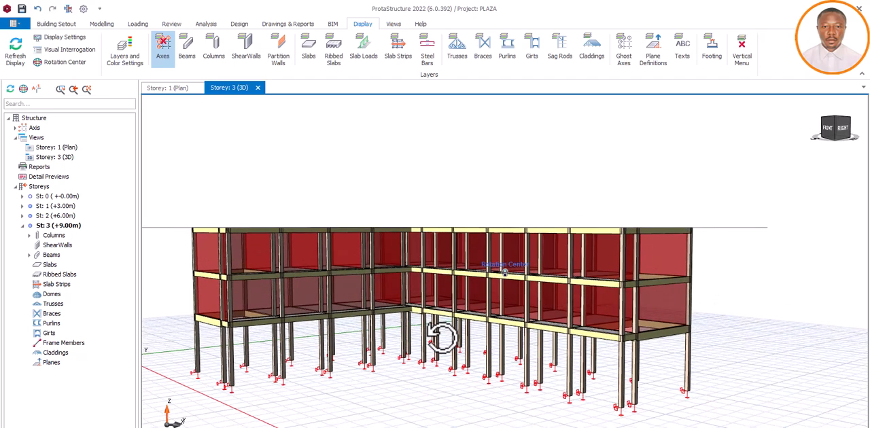
{"action": "scroll", "coordinate": [402, 333], "scroll_direction": "up", "scroll_amount": 3}
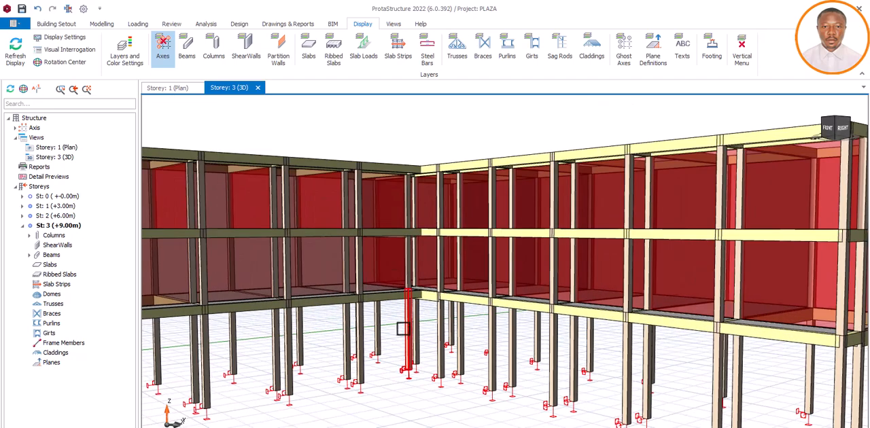
{"action": "scroll", "coordinate": [403, 329], "scroll_direction": "down", "scroll_amount": 2}
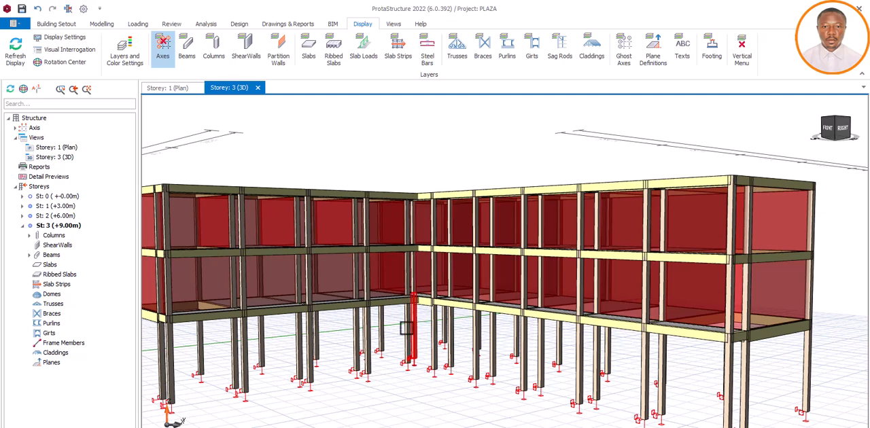
{"action": "scroll", "coordinate": [398, 329], "scroll_direction": "down", "scroll_amount": 2}
{"action": "middle_click_drag", "start_coordinate": [425, 337], "coordinate": [423, 339]}
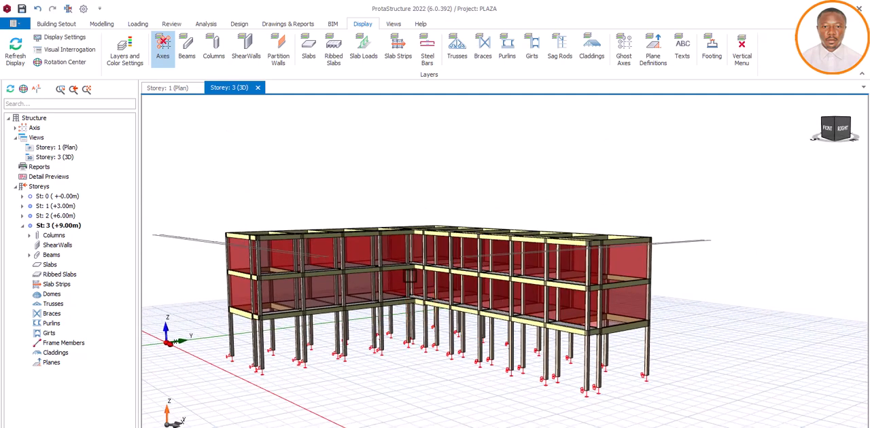
Step: Review the Slab tool's load settings and its list of imposed load categories, closing the properties without changes
{"action": "left_click", "coordinate": [105, 25]}
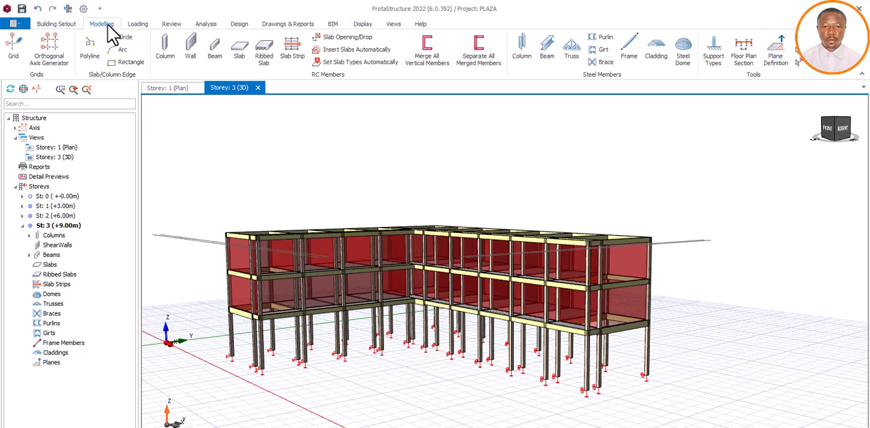
{"action": "left_click", "coordinate": [240, 53]}
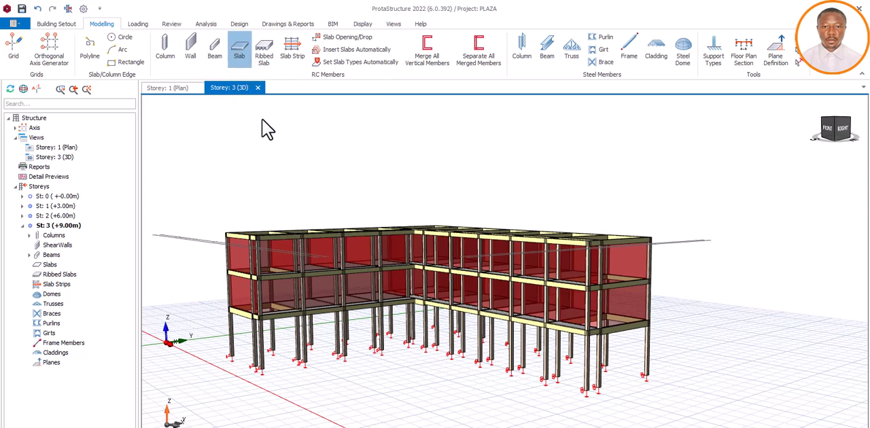
{"action": "left_click", "coordinate": [241, 53]}
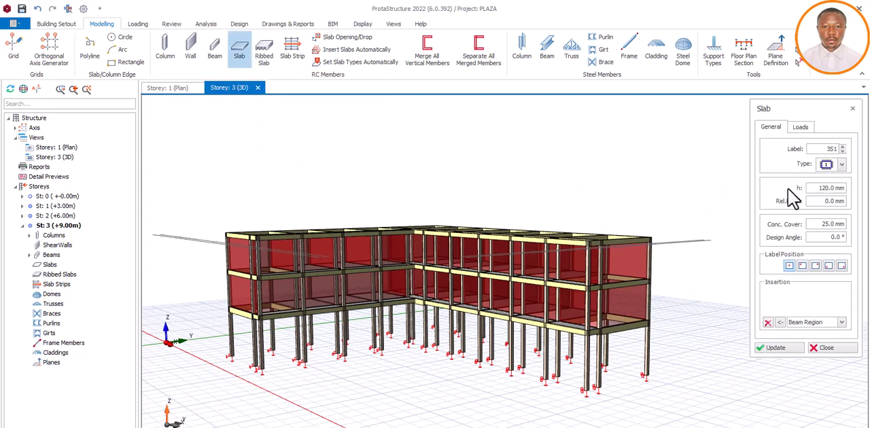
{"action": "left_click", "coordinate": [801, 128]}
{"action": "left_click", "coordinate": [823, 210]}
{"action": "right_click", "coordinate": [824, 211]}
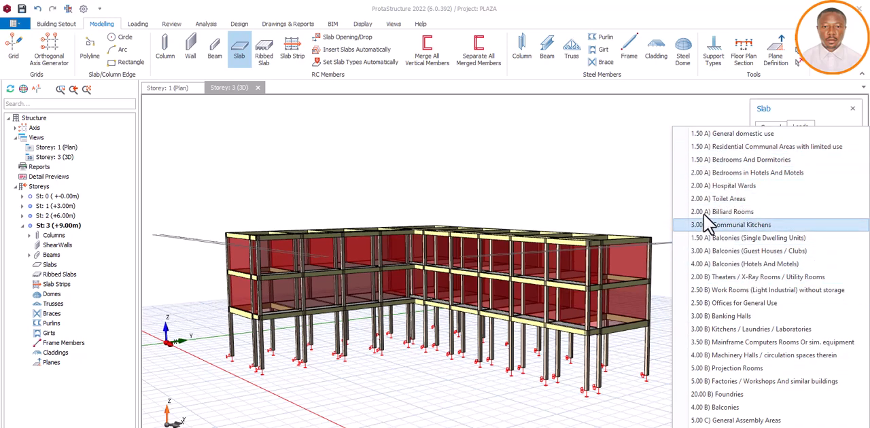
{"action": "left_click", "coordinate": [648, 134]}
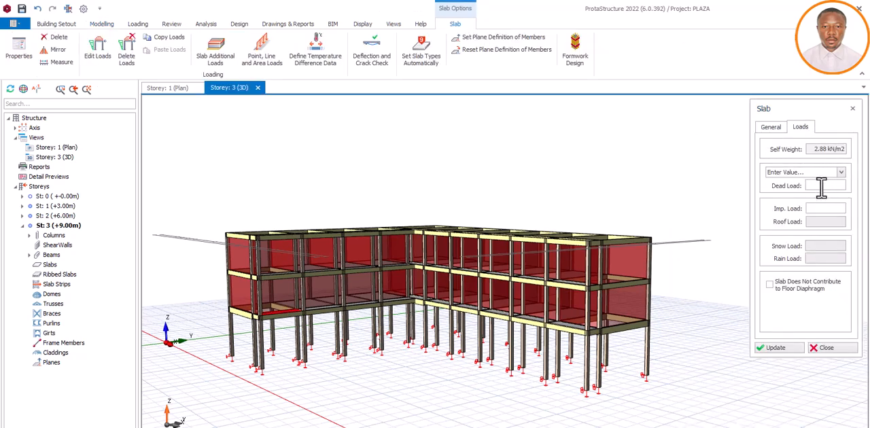
{"action": "left_click", "coordinate": [782, 172]}
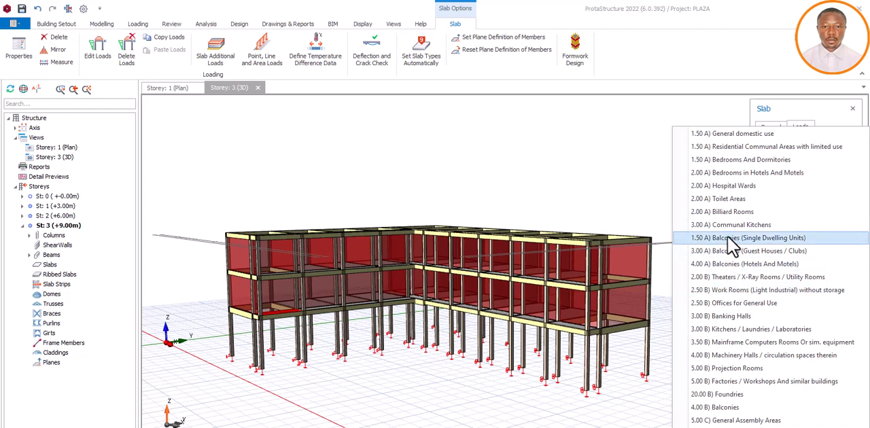
{"action": "key", "text": "Escape"}
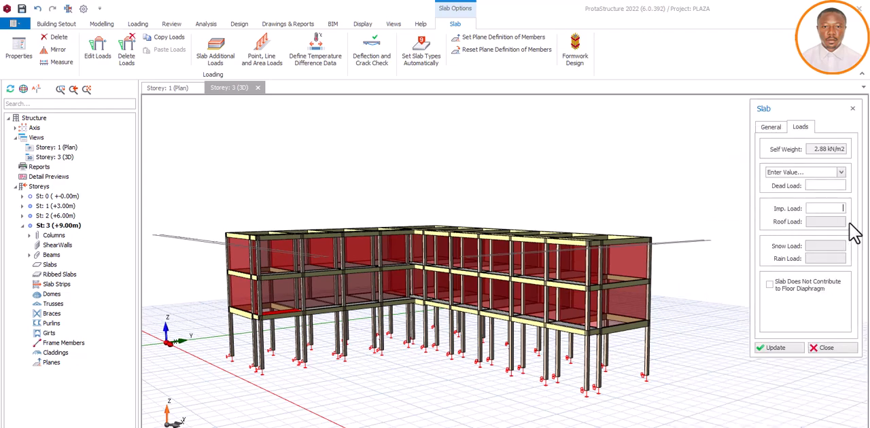
{"action": "left_click", "coordinate": [847, 354]}
Step: Examine the building's storeys, wall panels and ground-floor column supports in the 3D view from different angles and distances
{"action": "middle_click_drag", "start_coordinate": [479, 257], "coordinate": [489, 275]}
{"action": "scroll", "coordinate": [451, 317], "scroll_direction": "up", "scroll_amount": 3}
{"action": "middle_click_drag", "start_coordinate": [464, 314], "coordinate": [460, 305]}
{"action": "scroll", "coordinate": [454, 306], "scroll_direction": "down", "scroll_amount": 3}
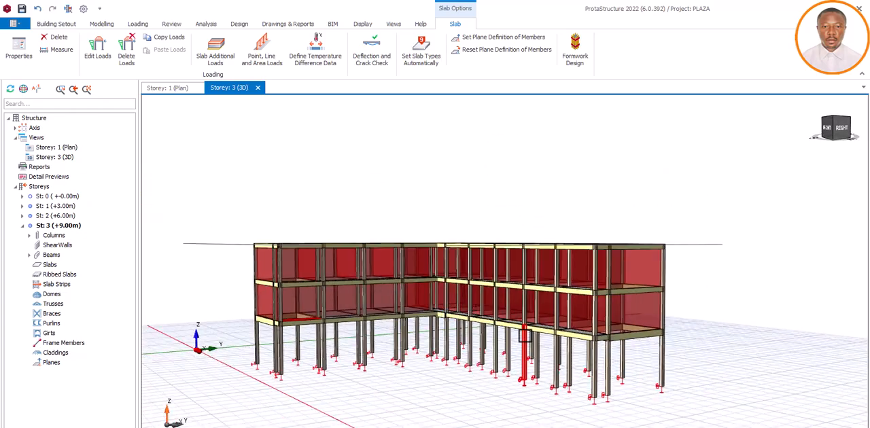
{"action": "scroll", "coordinate": [524, 333], "scroll_direction": "up", "scroll_amount": 3}
{"action": "mouse_move", "coordinate": [525, 333]}
{"action": "middle_mouse_down"}
{"action": "mouse_move", "coordinate": [583, 327]}
{"action": "mouse_move", "coordinate": [548, 325]}
{"action": "middle_mouse_up"}
{"action": "scroll", "coordinate": [447, 296], "scroll_direction": "down", "scroll_amount": 5}
{"action": "scroll", "coordinate": [544, 272], "scroll_direction": "up", "scroll_amount": 4}
{"action": "middle_click_drag", "start_coordinate": [489, 306], "coordinate": [455, 308]}
{"action": "scroll", "coordinate": [460, 298], "scroll_direction": "up", "scroll_amount": 2}
{"action": "scroll", "coordinate": [447, 306], "scroll_direction": "down", "scroll_amount": 5}
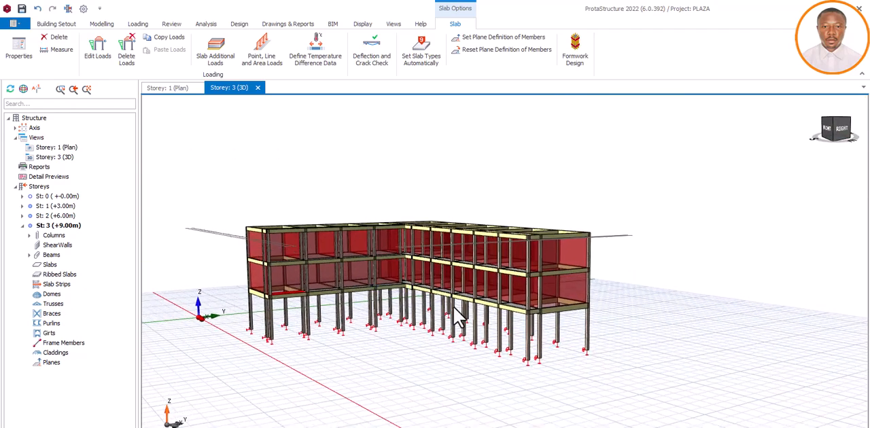
{"action": "scroll", "coordinate": [389, 302], "scroll_direction": "up", "scroll_amount": 4}
{"action": "scroll", "coordinate": [414, 301], "scroll_direction": "down", "scroll_amount": 3}
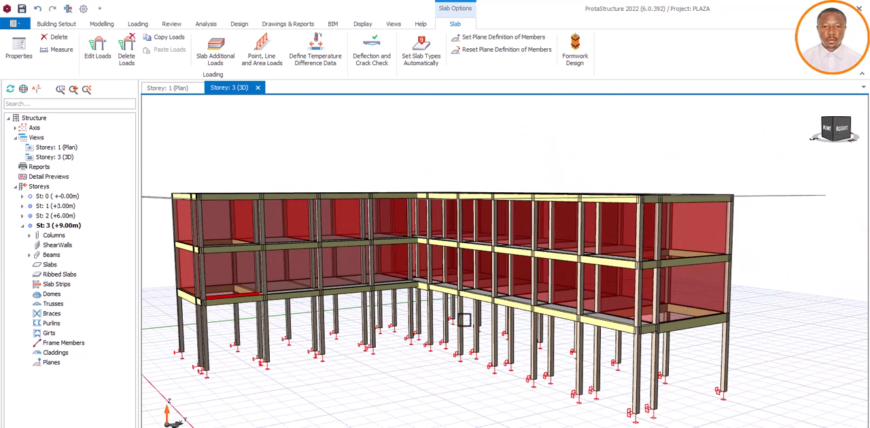
{"action": "mouse_move", "coordinate": [683, 359]}
{"action": "middle_mouse_down"}
{"action": "mouse_move", "coordinate": [692, 353]}
{"action": "mouse_move", "coordinate": [690, 361]}
{"action": "middle_mouse_up"}
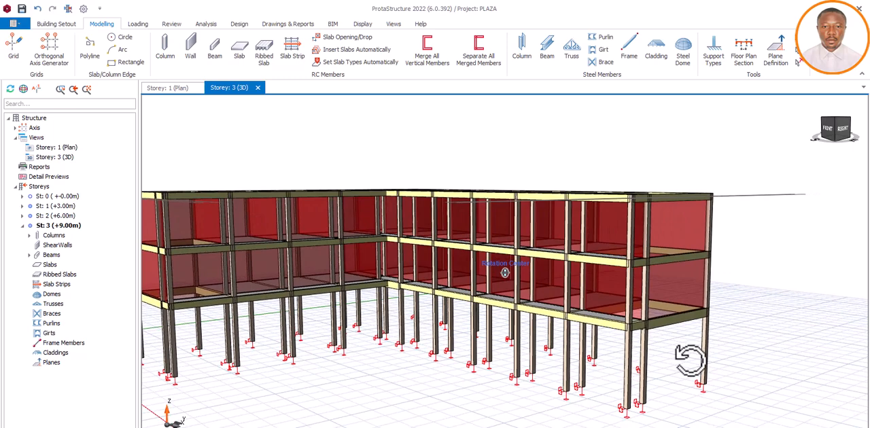
{"action": "middle_click_drag", "start_coordinate": [690, 360], "coordinate": [691, 361]}
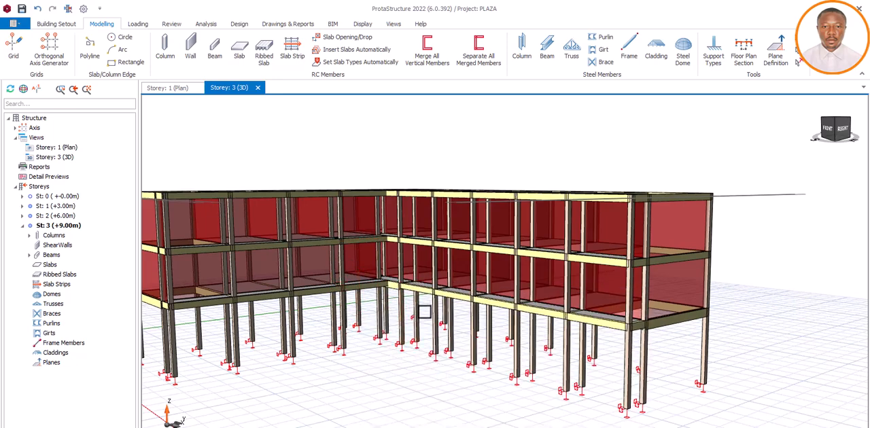
{"action": "scroll", "coordinate": [424, 311], "scroll_direction": "down", "scroll_amount": 3}
{"action": "scroll", "coordinate": [424, 311], "scroll_direction": "up", "scroll_amount": 3}
{"action": "mouse_move", "coordinate": [495, 327]}
{"action": "middle_mouse_down"}
{"action": "mouse_move", "coordinate": [455, 331]}
{"action": "mouse_move", "coordinate": [509, 331]}
{"action": "mouse_move", "coordinate": [496, 331]}
{"action": "middle_mouse_up"}
{"action": "scroll", "coordinate": [325, 254], "scroll_direction": "up", "scroll_amount": 3}
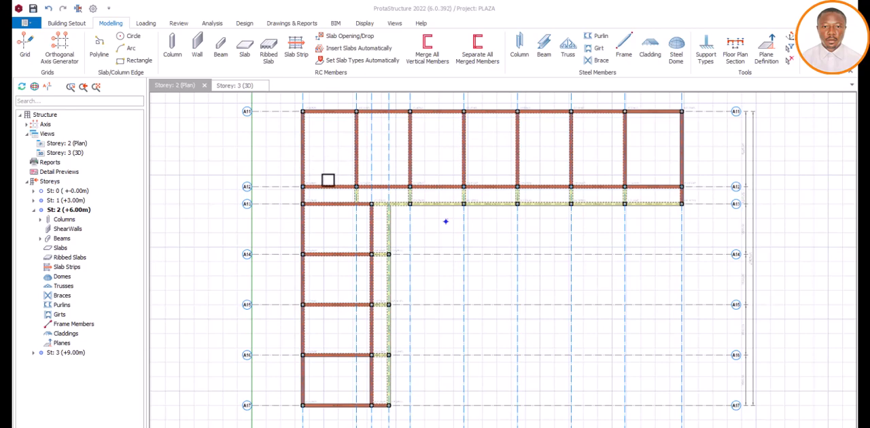
Step: Start inserting slabs on the Storey 2 plan with the slab thickness h set to 150 mm
{"action": "scroll", "coordinate": [344, 200], "scroll_direction": "down", "scroll_amount": 1}
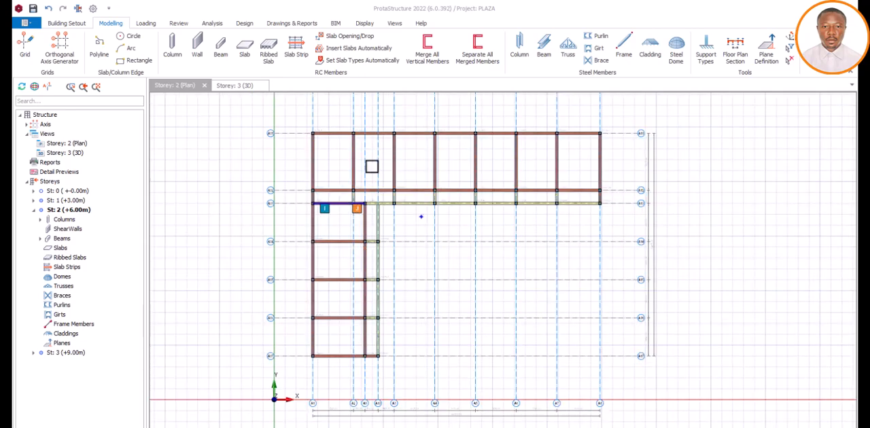
{"action": "scroll", "coordinate": [421, 216], "scroll_direction": "up", "scroll_amount": 2}
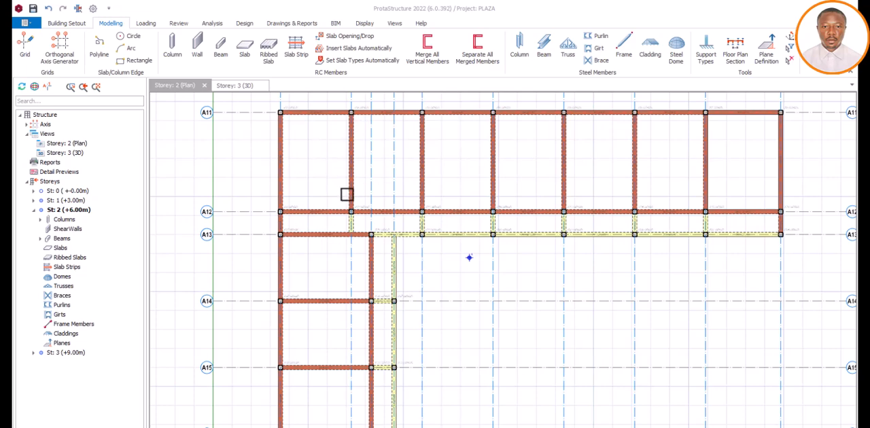
{"action": "left_click", "coordinate": [79, 26]}
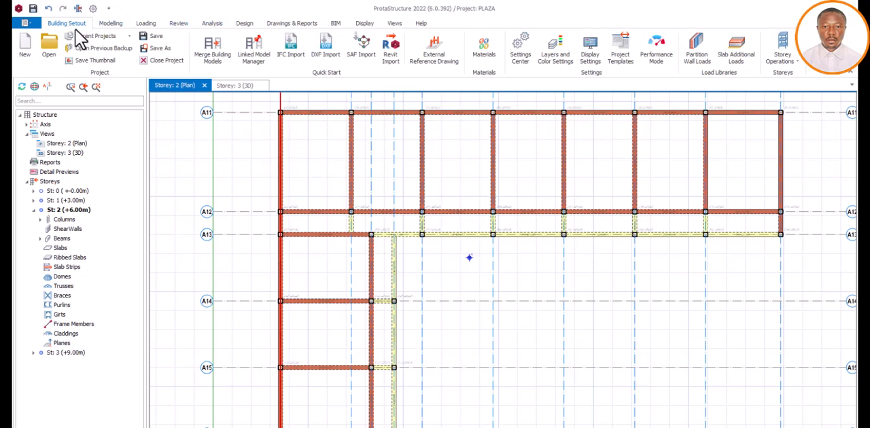
{"action": "left_click", "coordinate": [114, 24]}
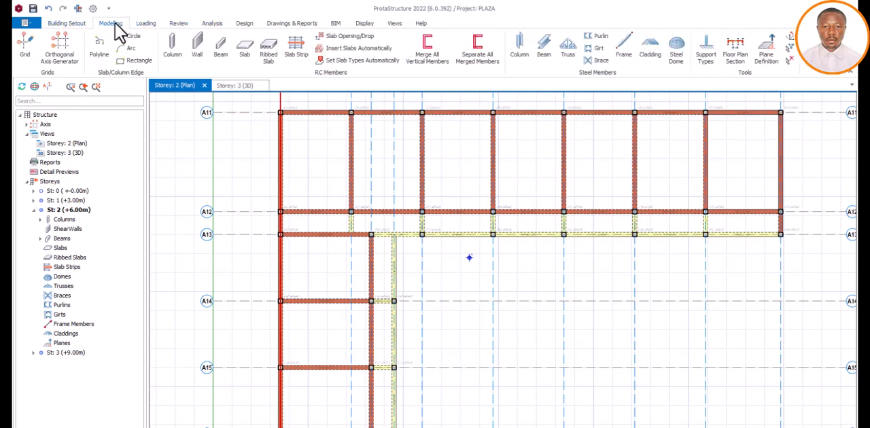
{"action": "left_click", "coordinate": [246, 54]}
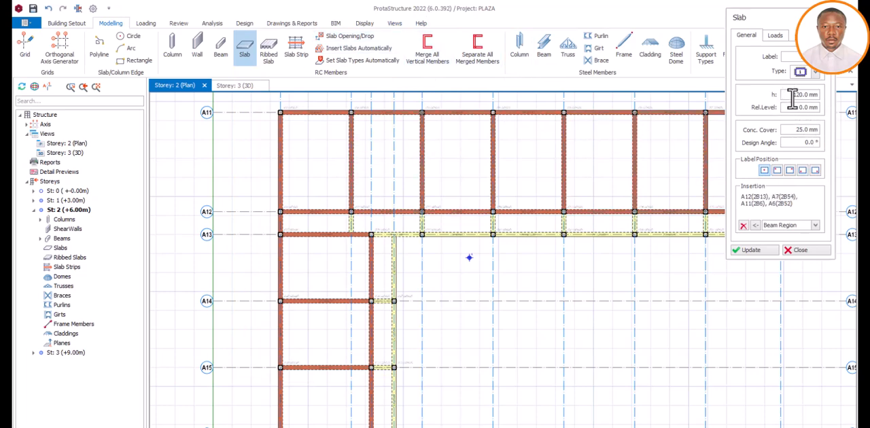
{"action": "left_click_drag", "start_coordinate": [794, 97], "coordinate": [821, 100]}
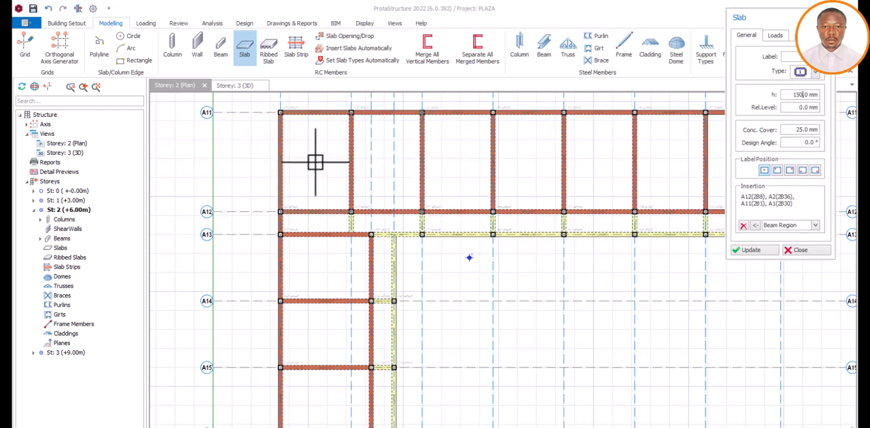
{"action": "left_click", "coordinate": [803, 98]}
{"action": "left_click", "coordinate": [801, 95]}
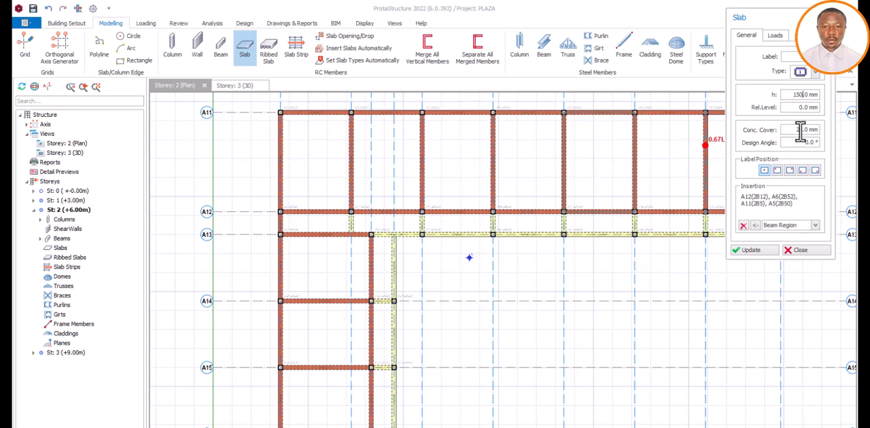
Step: Set the new slabs' dead load to 1.7 kN/m2
{"action": "left_click", "coordinate": [776, 36]}
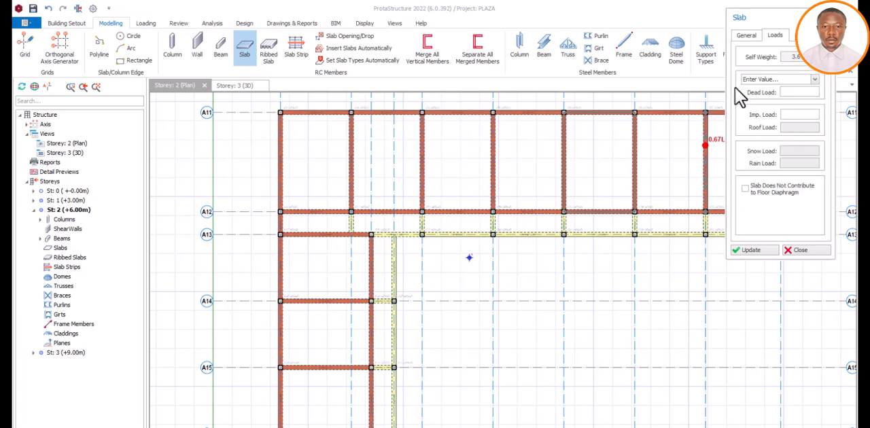
{"action": "left_click", "coordinate": [786, 92]}
{"action": "type", "text": "1.5 kN/m2"}
{"action": "left_click_drag", "start_coordinate": [789, 93], "coordinate": [817, 95]}
{"action": "type", "text": "1.7 kN/m2"}
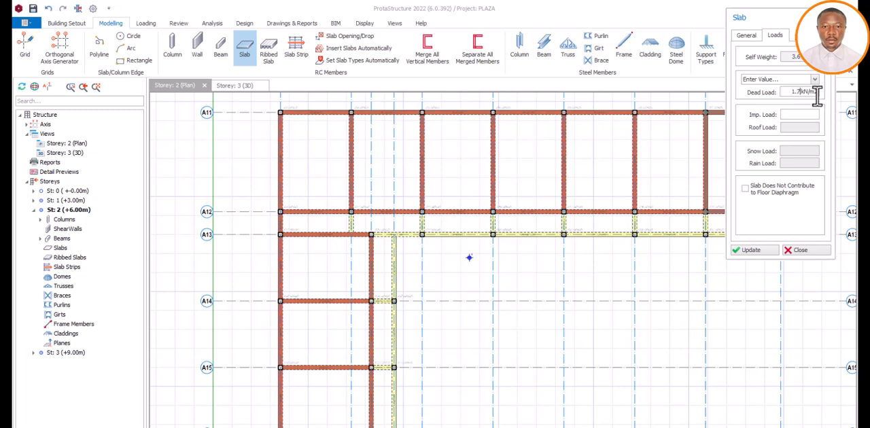
{"action": "left_click_drag", "start_coordinate": [791, 92], "coordinate": [819, 93]}
{"action": "left_click", "coordinate": [791, 92]}
{"action": "type", "text": "1."}
Step: Set the slabs' imposed load to 3.0 kN/m2 using the category B Banking Halls value
{"action": "left_click", "coordinate": [791, 115]}
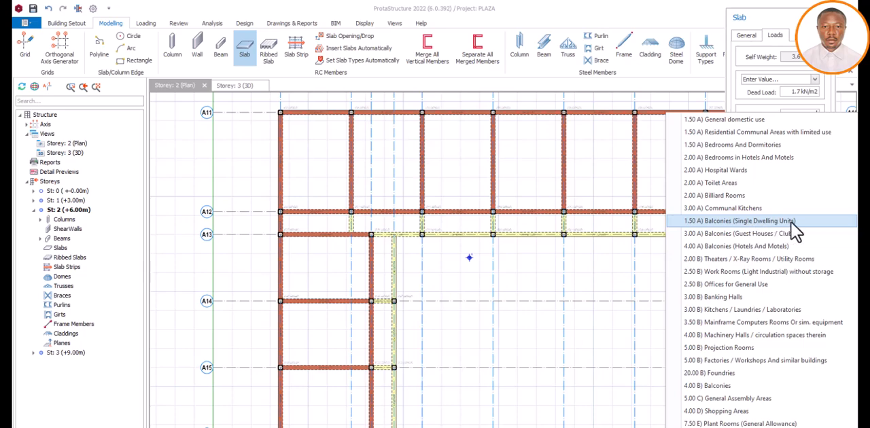
{"action": "left_click", "coordinate": [742, 224]}
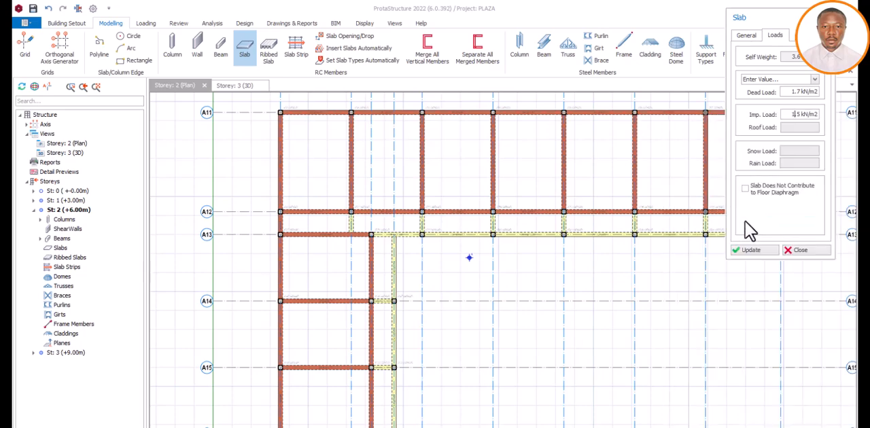
{"action": "left_click_drag", "start_coordinate": [791, 114], "coordinate": [811, 116]}
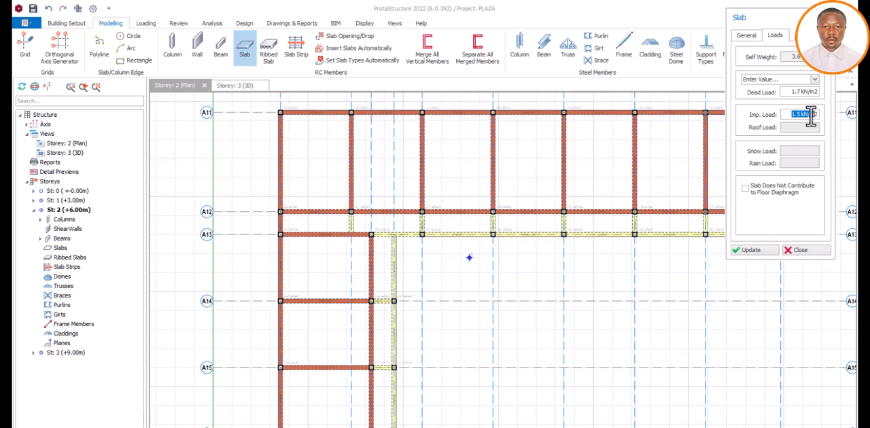
{"action": "left_click", "coordinate": [813, 115]}
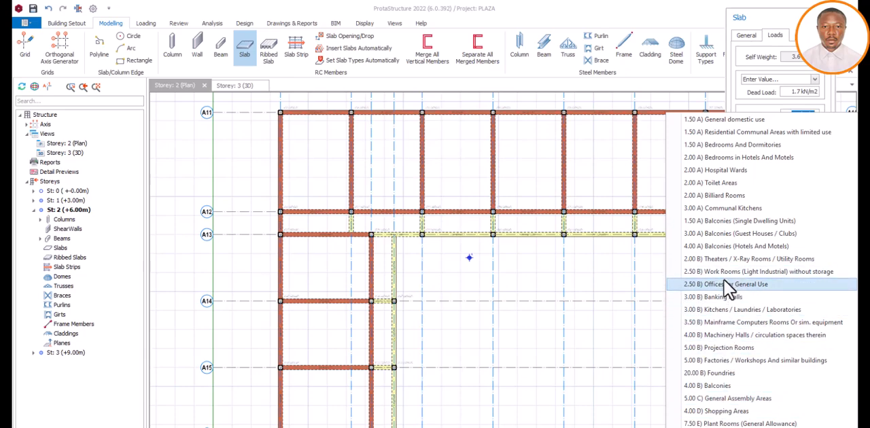
{"action": "left_click", "coordinate": [808, 117]}
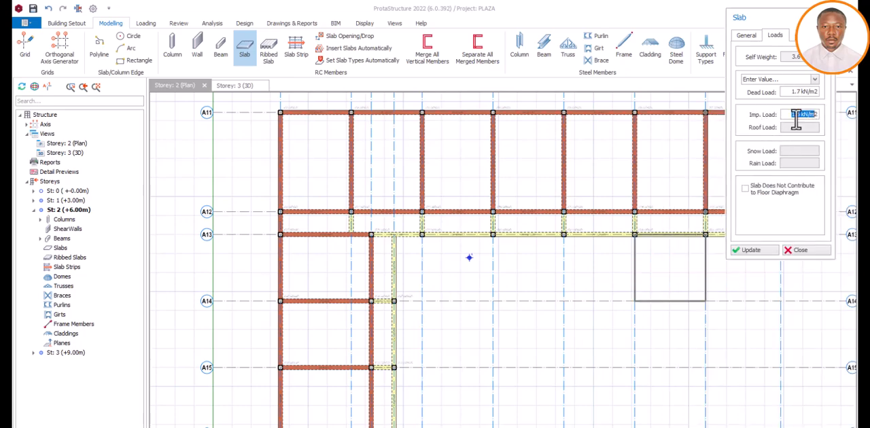
{"action": "left_click", "coordinate": [792, 116]}
{"action": "left_click", "coordinate": [792, 116]}
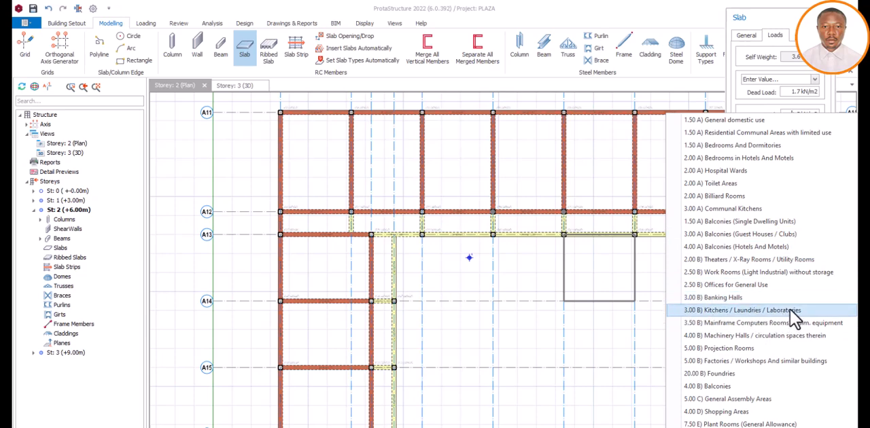
{"action": "left_click", "coordinate": [723, 297]}
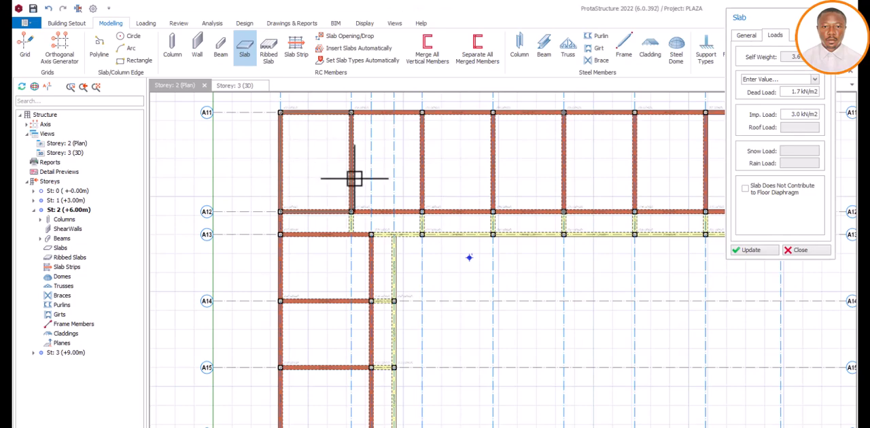
Step: Insert slabs in all seven large bays between axes A11 and A12
{"action": "left_click", "coordinate": [310, 178]}
{"action": "left_click", "coordinate": [373, 173]}
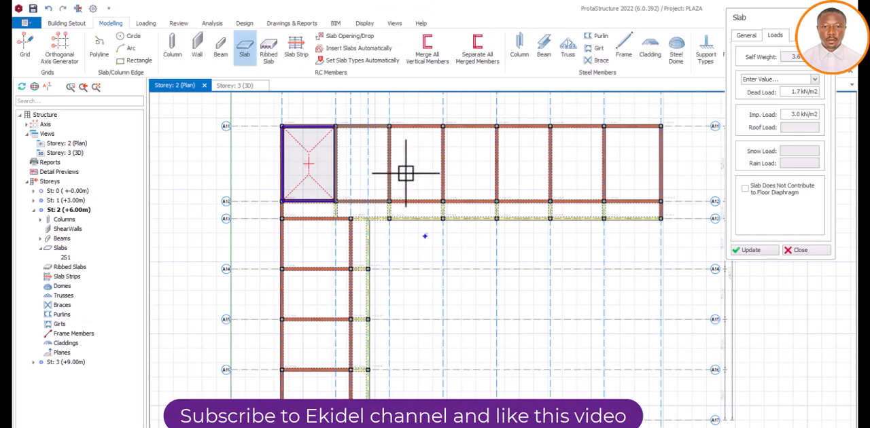
{"action": "left_click", "coordinate": [531, 172]}
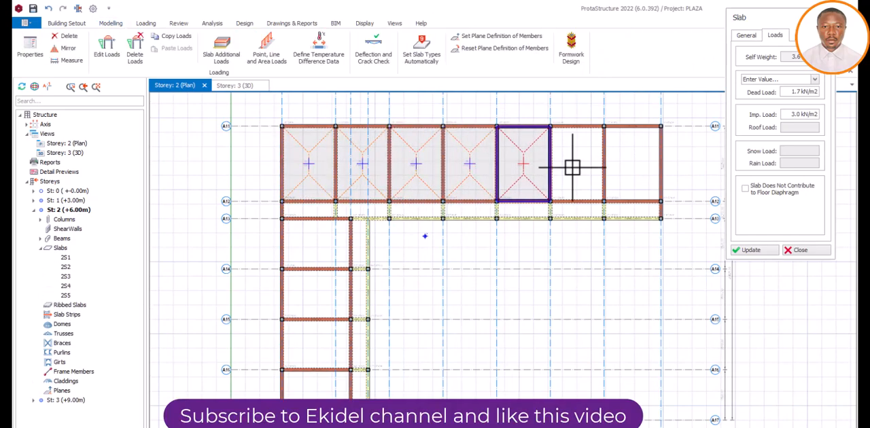
{"action": "left_click", "coordinate": [573, 169]}
{"action": "left_click", "coordinate": [637, 181]}
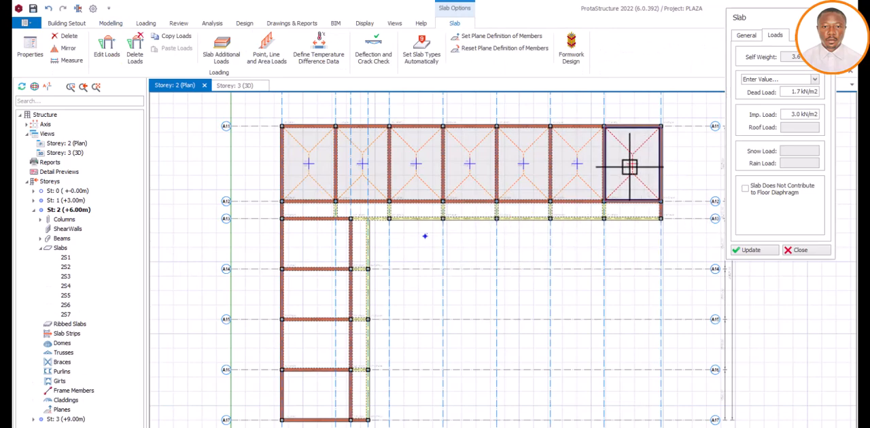
Step: Insert slabs in the seven narrow bays between axes A12 and A13
{"action": "left_click", "coordinate": [325, 212]}
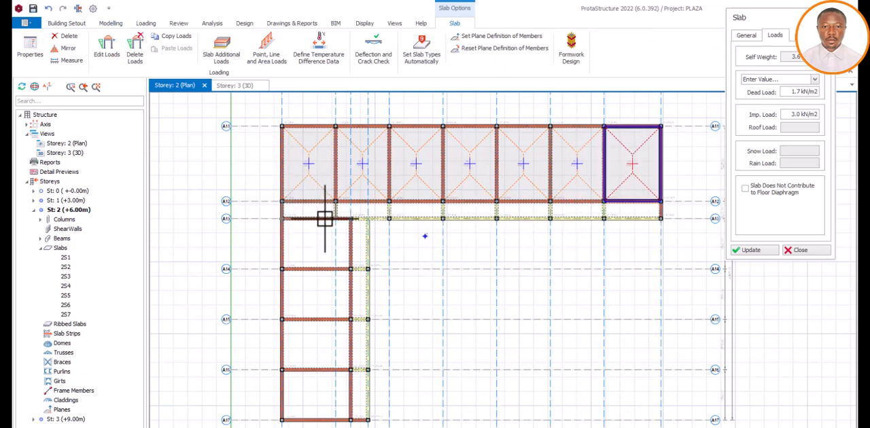
{"action": "left_click", "coordinate": [414, 212]}
{"action": "left_click", "coordinate": [470, 211]}
{"action": "left_click", "coordinate": [524, 211]}
{"action": "left_click", "coordinate": [577, 211]}
{"action": "left_click", "coordinate": [632, 211]}
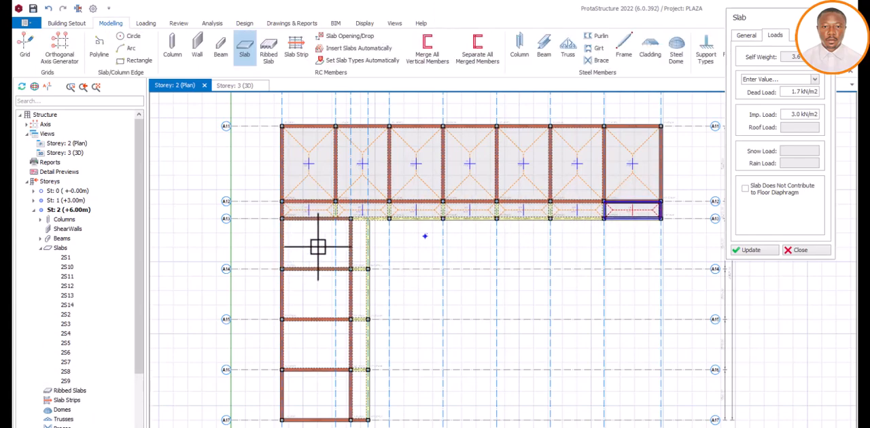
Step: Insert slabs in the three large bays of the vertical wing between axes A13 and A16
{"action": "left_click", "coordinate": [314, 247]}
{"action": "left_click", "coordinate": [310, 299]}
{"action": "left_click", "coordinate": [317, 342]}
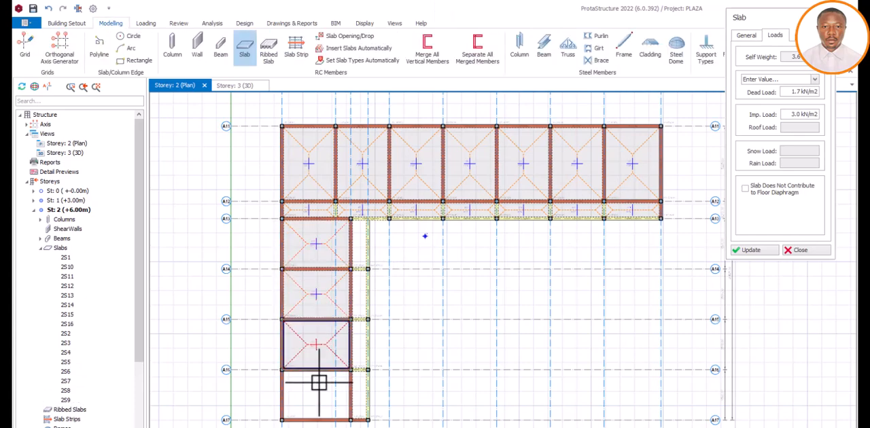
Step: Insert slabs in the four narrow strip bays beside the vertical wing, from axis A13 to A17, and finish slab insertion
{"action": "left_click", "coordinate": [361, 337]}
{"action": "left_click", "coordinate": [363, 297]}
{"action": "left_click", "coordinate": [362, 245]}
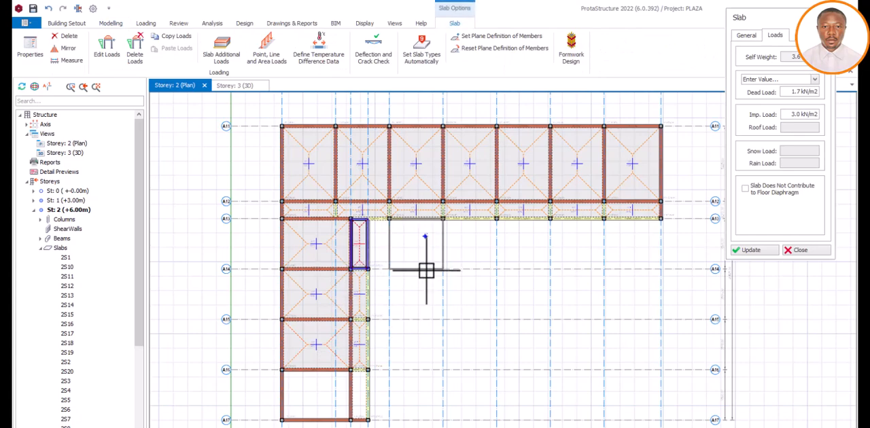
{"action": "left_click", "coordinate": [360, 390]}
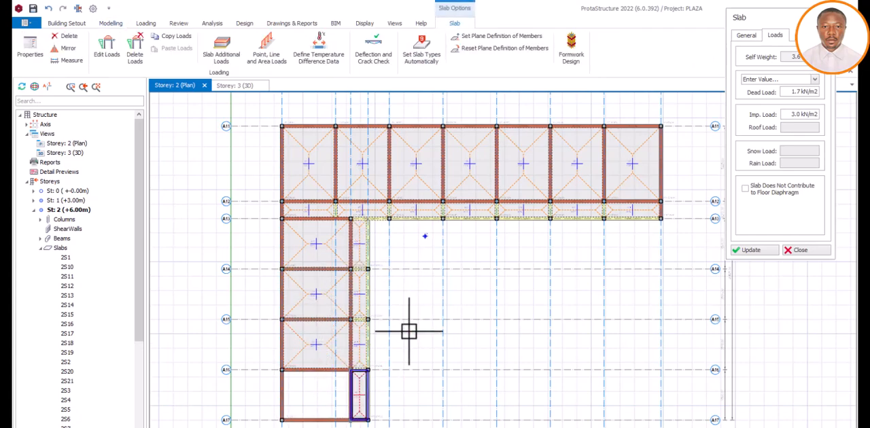
{"action": "left_click", "coordinate": [801, 249]}
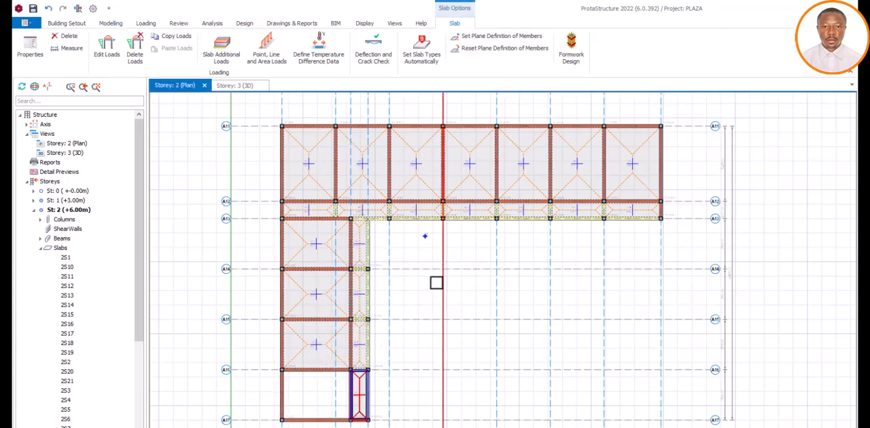
Step: Review the general properties and loads of the third slab between axes A11 and A12, closing them without changes
{"action": "right_click", "coordinate": [424, 181]}
{"action": "left_click", "coordinate": [445, 230]}
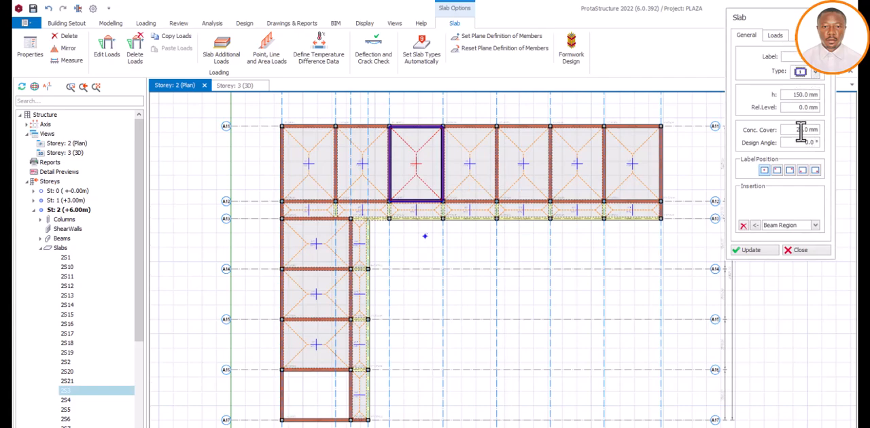
{"action": "left_click", "coordinate": [778, 37]}
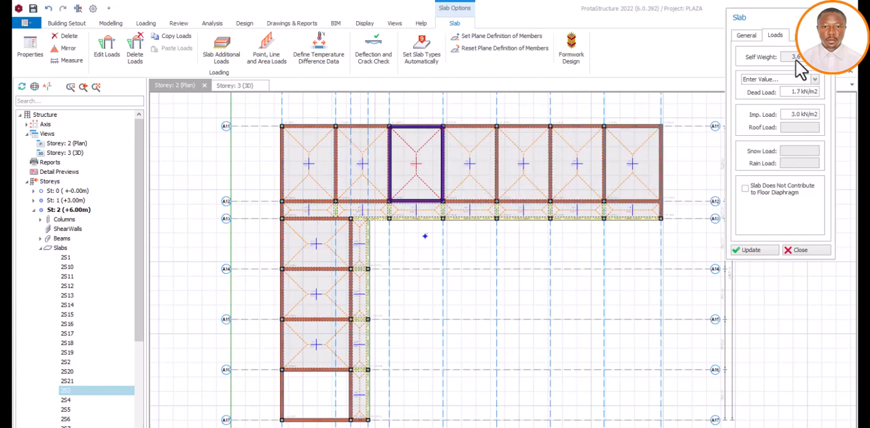
{"action": "left_click", "coordinate": [801, 250]}
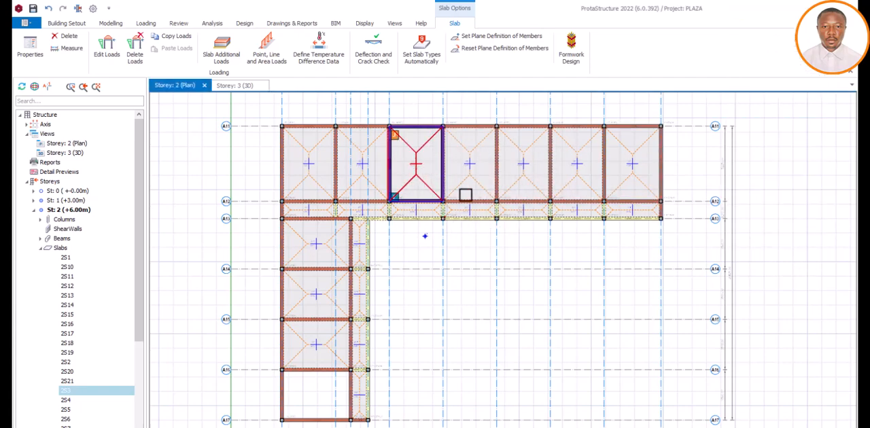
Step: Delete the slab in the easternmost large bay between axes A11 and A12
{"action": "left_click", "coordinate": [616, 195]}
{"action": "key", "text": "Delete"}
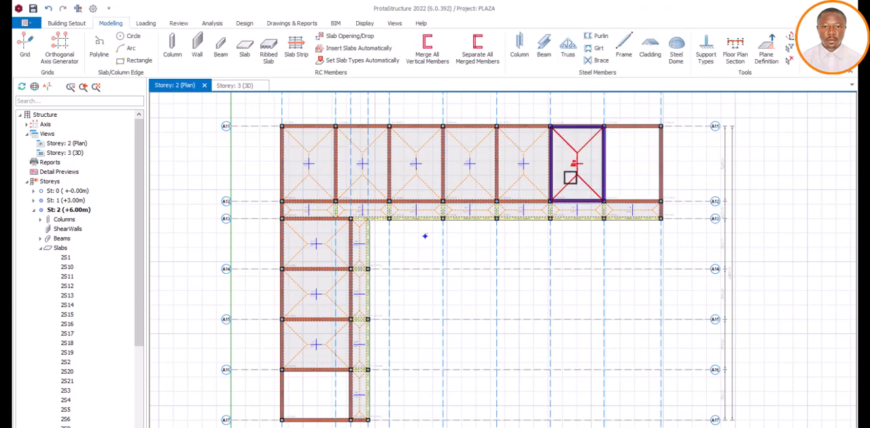
Step: Examine the slab layout and the thickness, area and load details of the first slab between axes A11 and A12
{"action": "scroll", "coordinate": [415, 158], "scroll_direction": "down", "scroll_amount": 1}
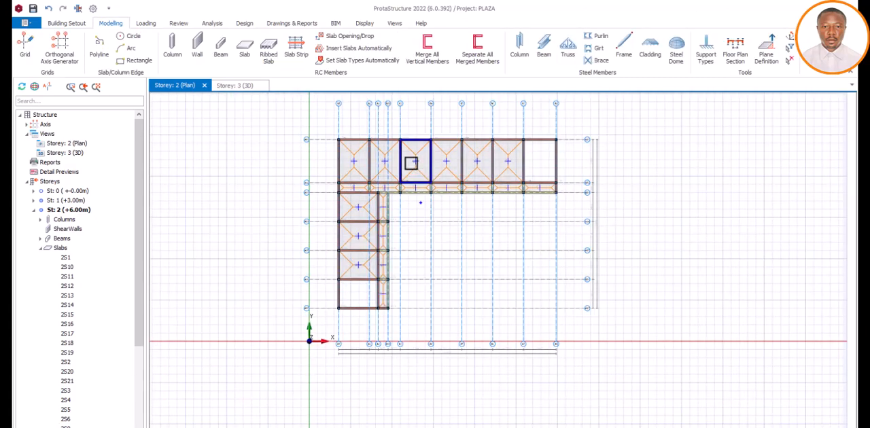
{"action": "scroll", "coordinate": [358, 167], "scroll_direction": "up", "scroll_amount": 1}
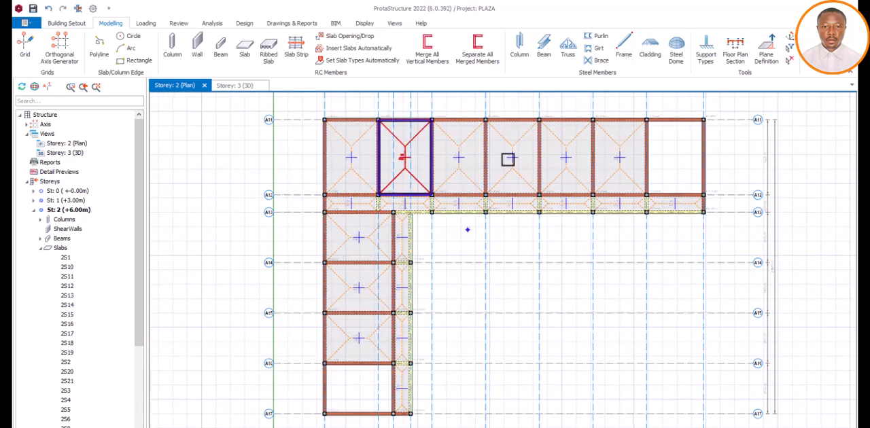
{"action": "scroll", "coordinate": [507, 163], "scroll_direction": "down", "scroll_amount": 3}
{"action": "scroll", "coordinate": [440, 162], "scroll_direction": "up", "scroll_amount": 4}
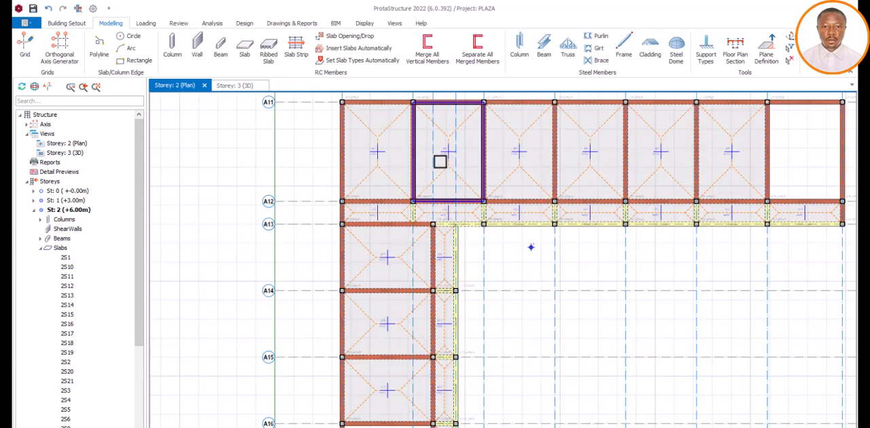
{"action": "left_click", "coordinate": [385, 179]}
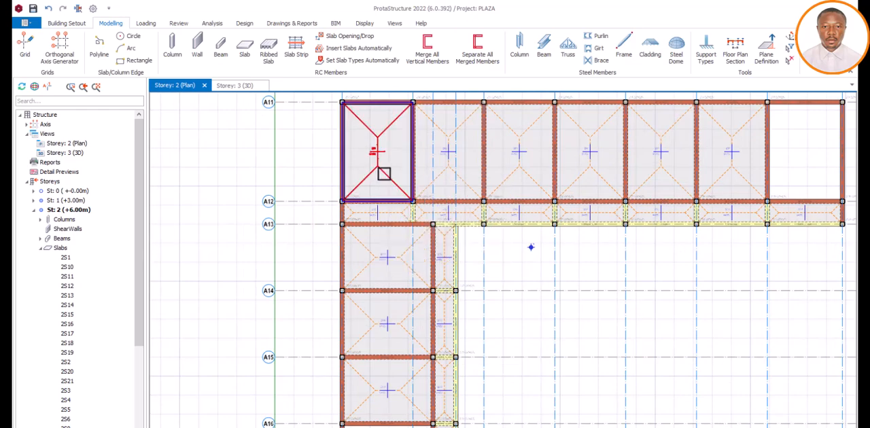
{"action": "scroll", "coordinate": [385, 174], "scroll_direction": "down", "scroll_amount": 3}
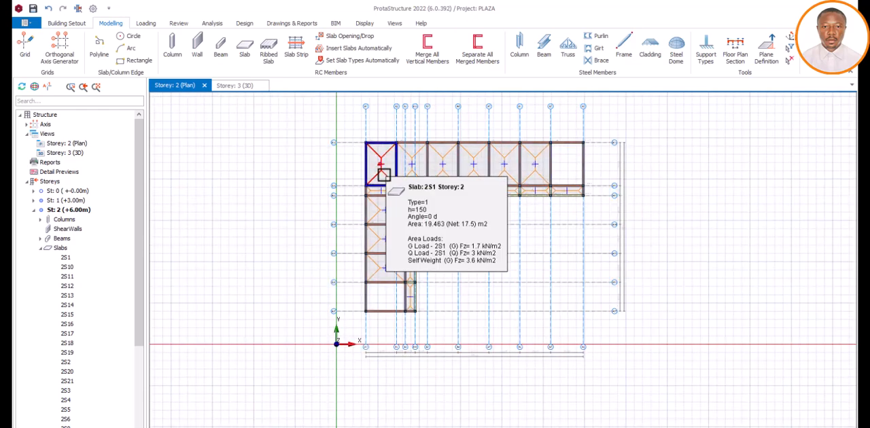
{"action": "scroll", "coordinate": [385, 175], "scroll_direction": "up", "scroll_amount": 5}
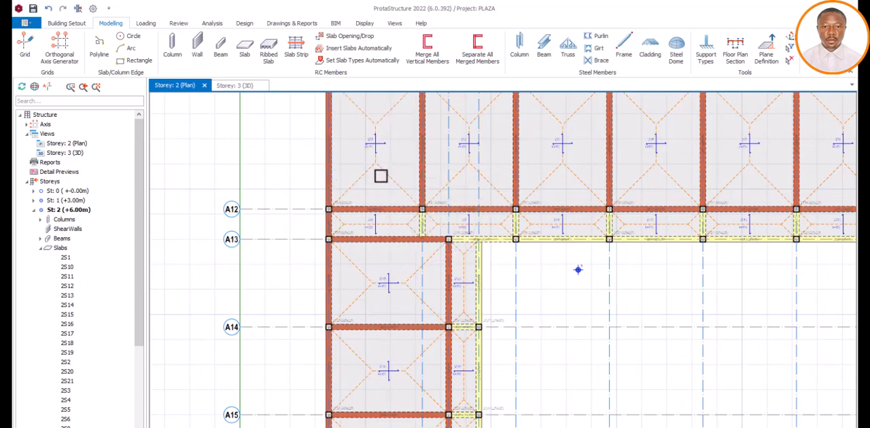
{"action": "scroll", "coordinate": [373, 183], "scroll_direction": "down", "scroll_amount": 3}
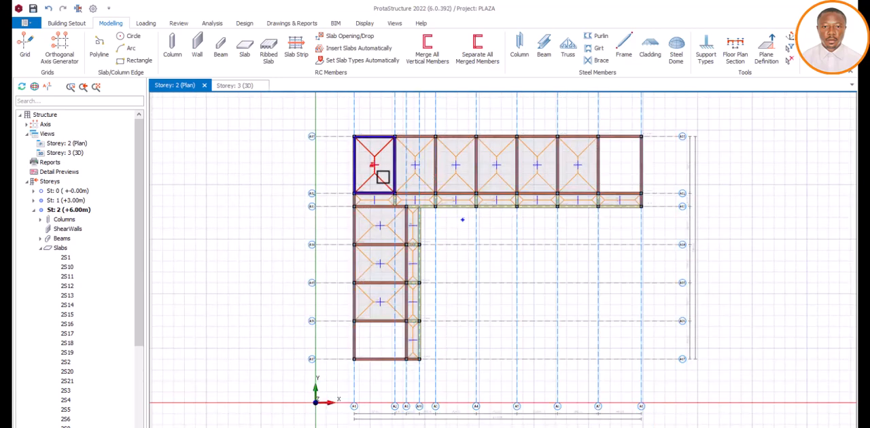
{"action": "mouse_move", "coordinate": [382, 176]}
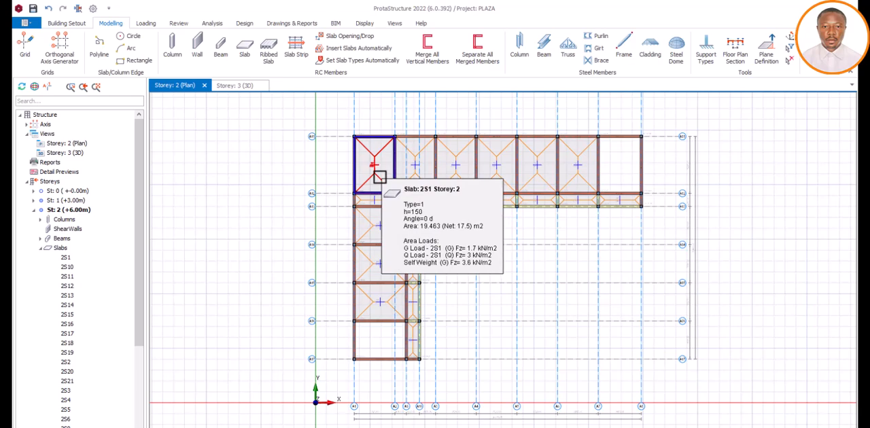
Step: Examine the slabs in the large bays between axes A11 and A12 and in the vertical wing from axis A13 to A16
{"action": "scroll", "coordinate": [382, 175], "scroll_direction": "up", "scroll_amount": 3}
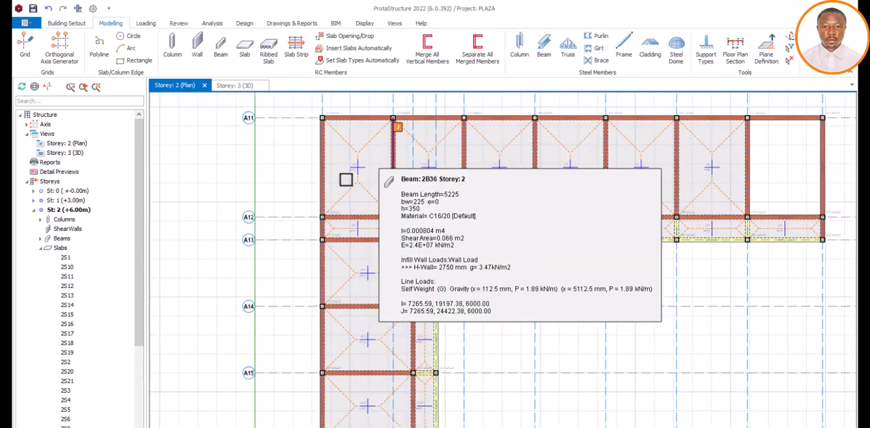
{"action": "mouse_move", "coordinate": [359, 185]}
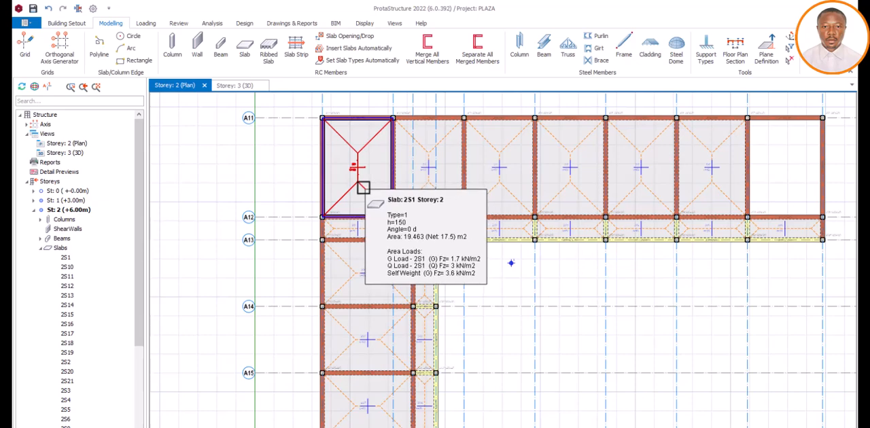
{"action": "scroll", "coordinate": [363, 188], "scroll_direction": "down", "scroll_amount": 3}
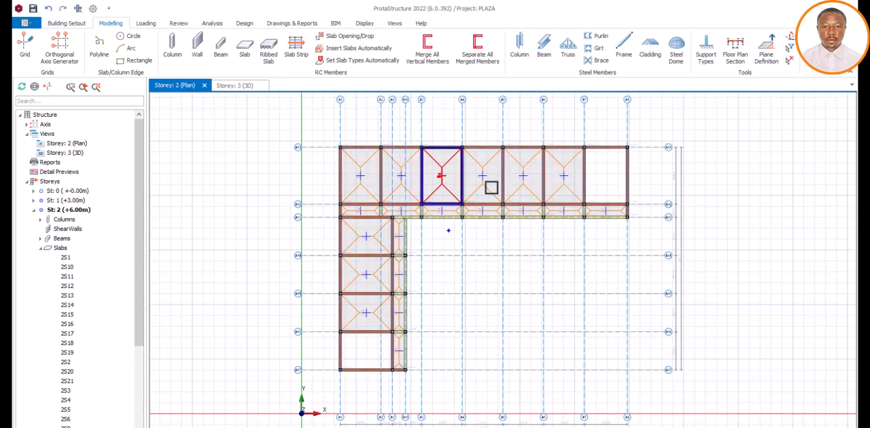
{"action": "mouse_move", "coordinate": [566, 194]}
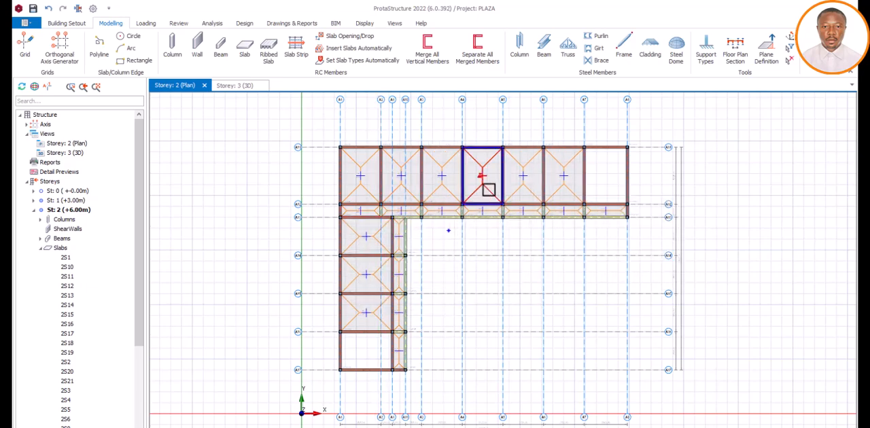
{"action": "scroll", "coordinate": [476, 191], "scroll_direction": "up", "scroll_amount": 2}
{"action": "scroll", "coordinate": [380, 184], "scroll_direction": "down", "scroll_amount": 3}
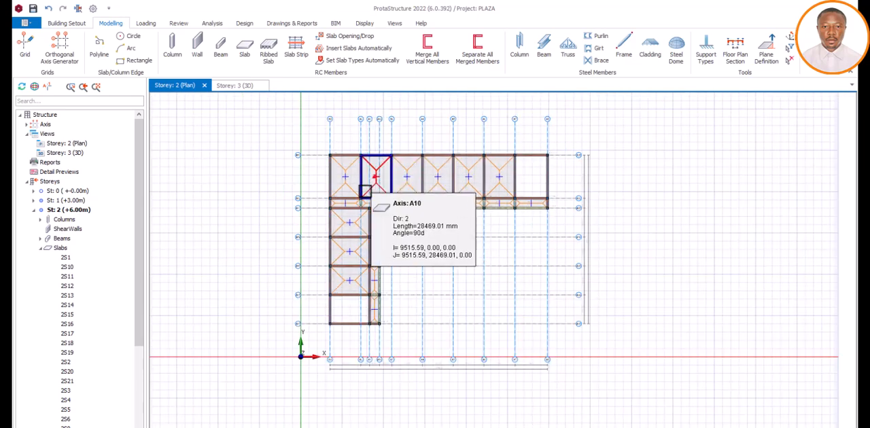
{"action": "scroll", "coordinate": [350, 252], "scroll_direction": "up", "scroll_amount": 1}
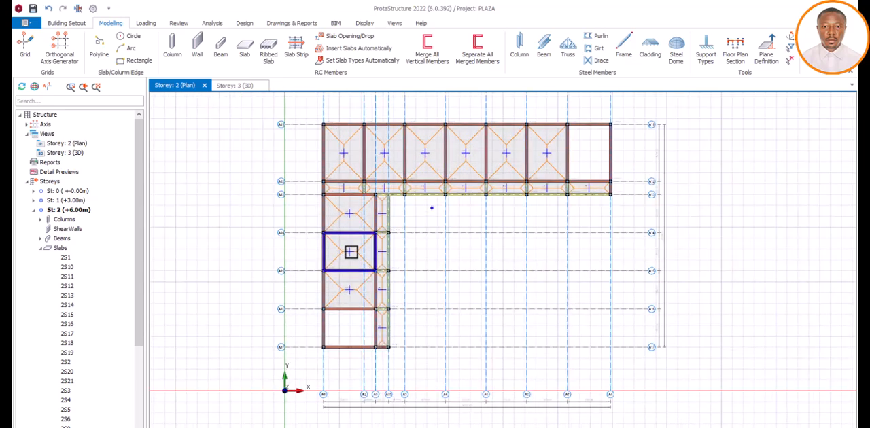
{"action": "scroll", "coordinate": [358, 208], "scroll_direction": "up", "scroll_amount": 2}
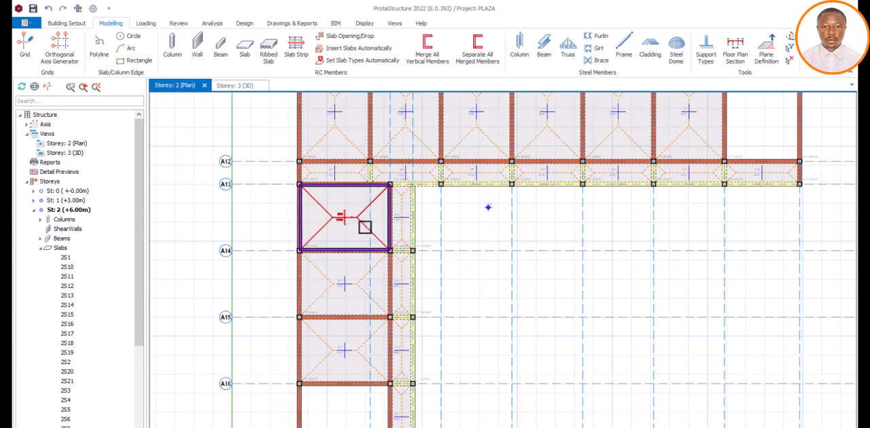
{"action": "mouse_move", "coordinate": [359, 226]}
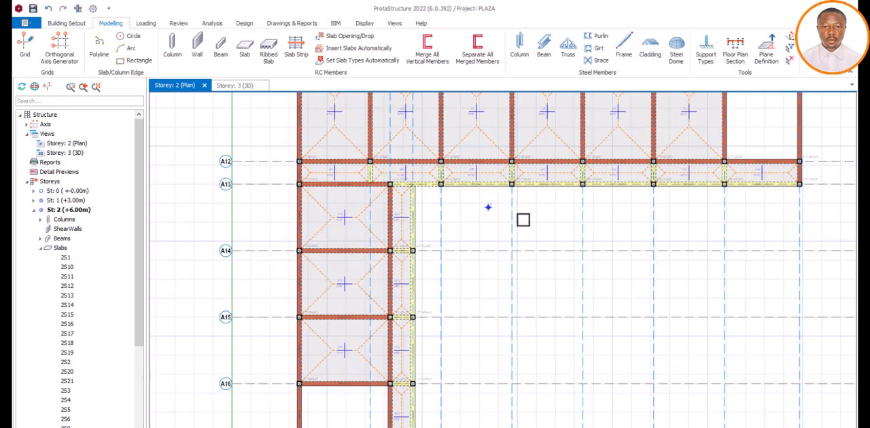
{"action": "scroll", "coordinate": [461, 233], "scroll_direction": "down", "scroll_amount": 1}
{"action": "scroll", "coordinate": [461, 233], "scroll_direction": "down", "scroll_amount": 2}
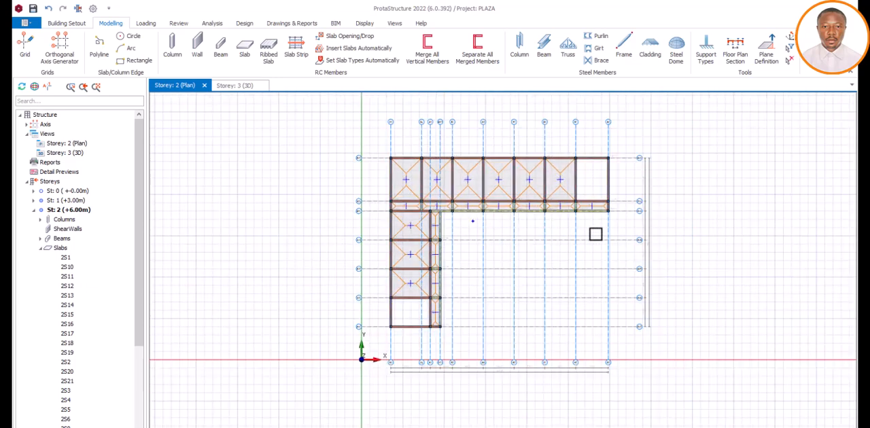
{"action": "scroll", "coordinate": [597, 234], "scroll_direction": "up", "scroll_amount": 2}
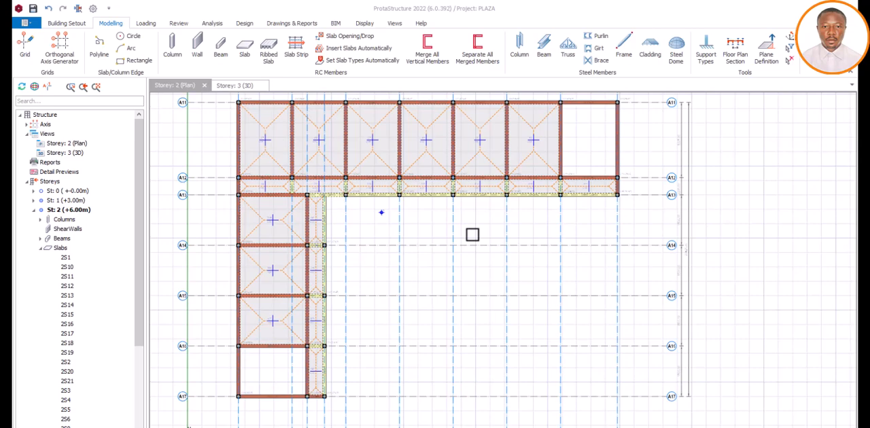
{"action": "scroll", "coordinate": [412, 233], "scroll_direction": "down", "scroll_amount": 1}
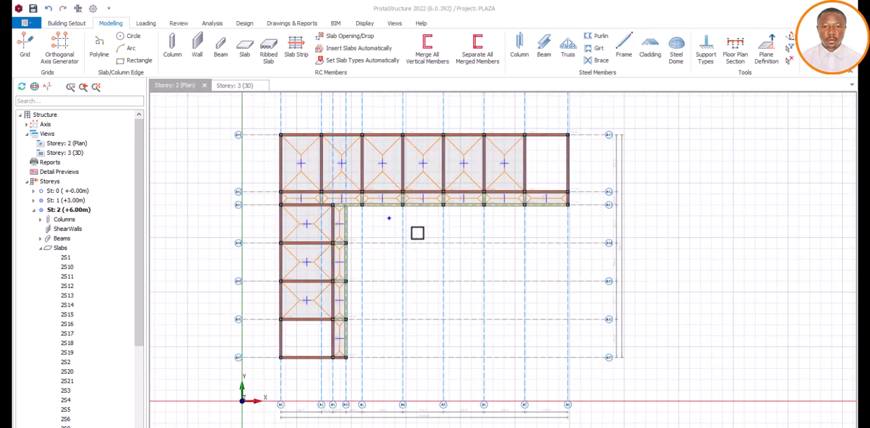
{"action": "scroll", "coordinate": [416, 181], "scroll_direction": "up", "scroll_amount": 1}
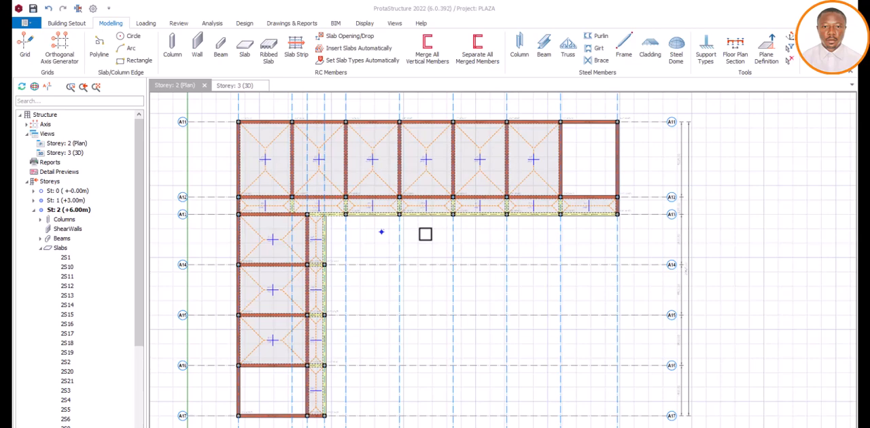